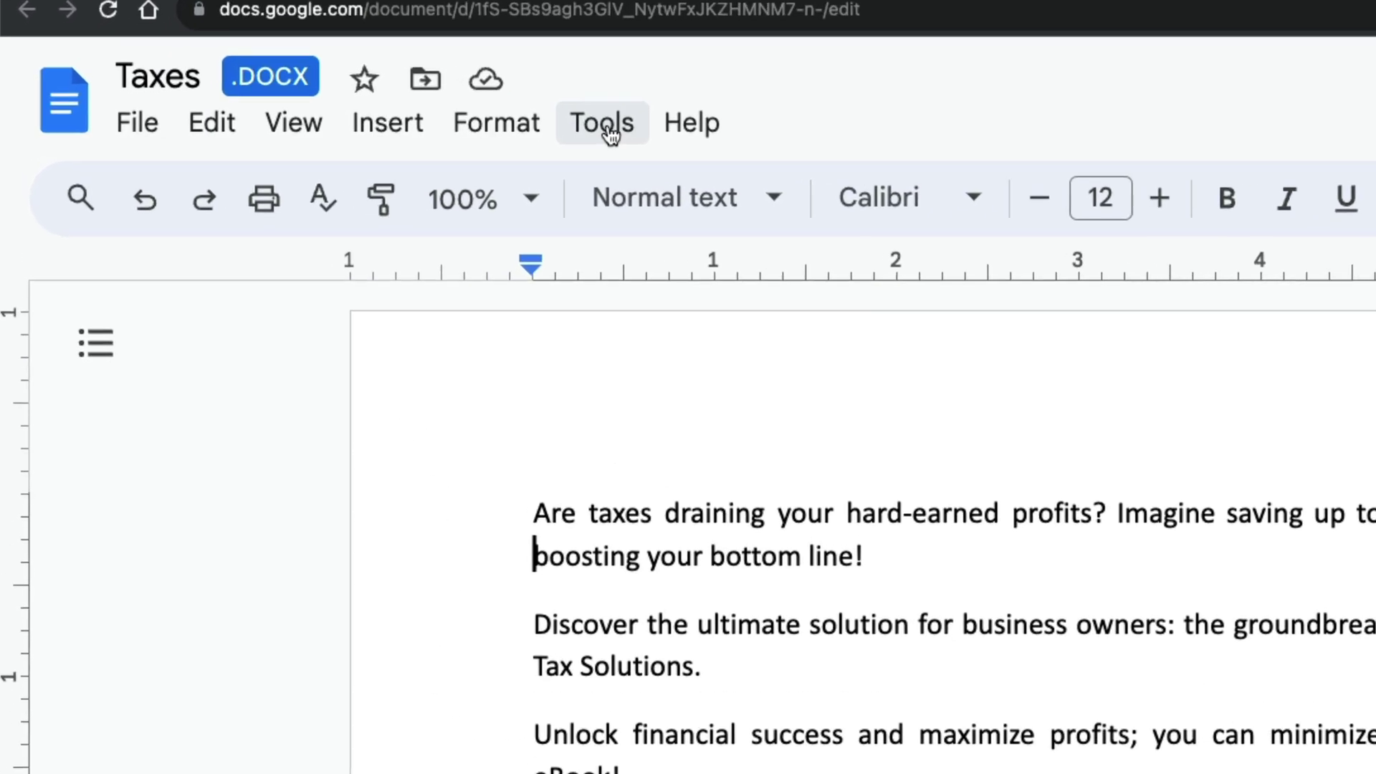
Step: Turn on 'Display word count while typing' for the 220-word Taxes document
click(342, 128)
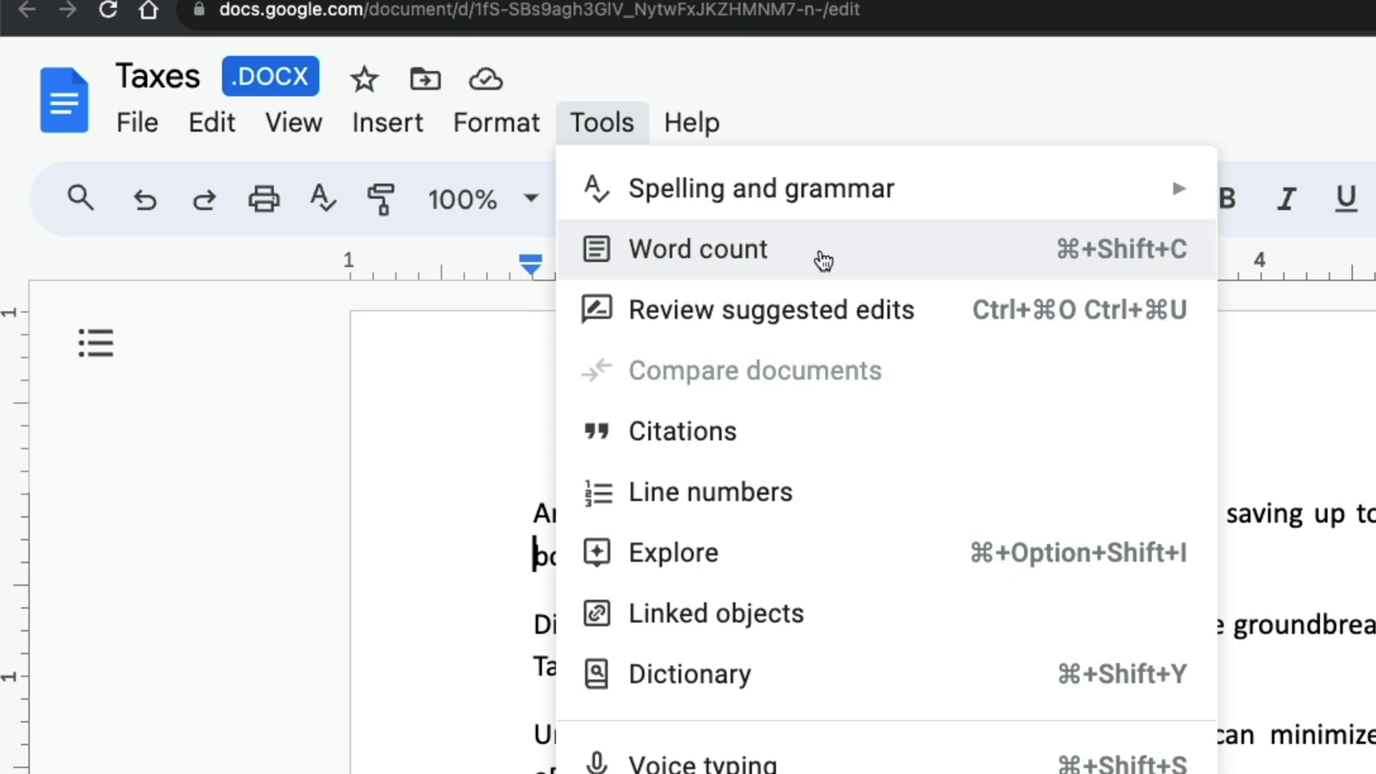
click(822, 261)
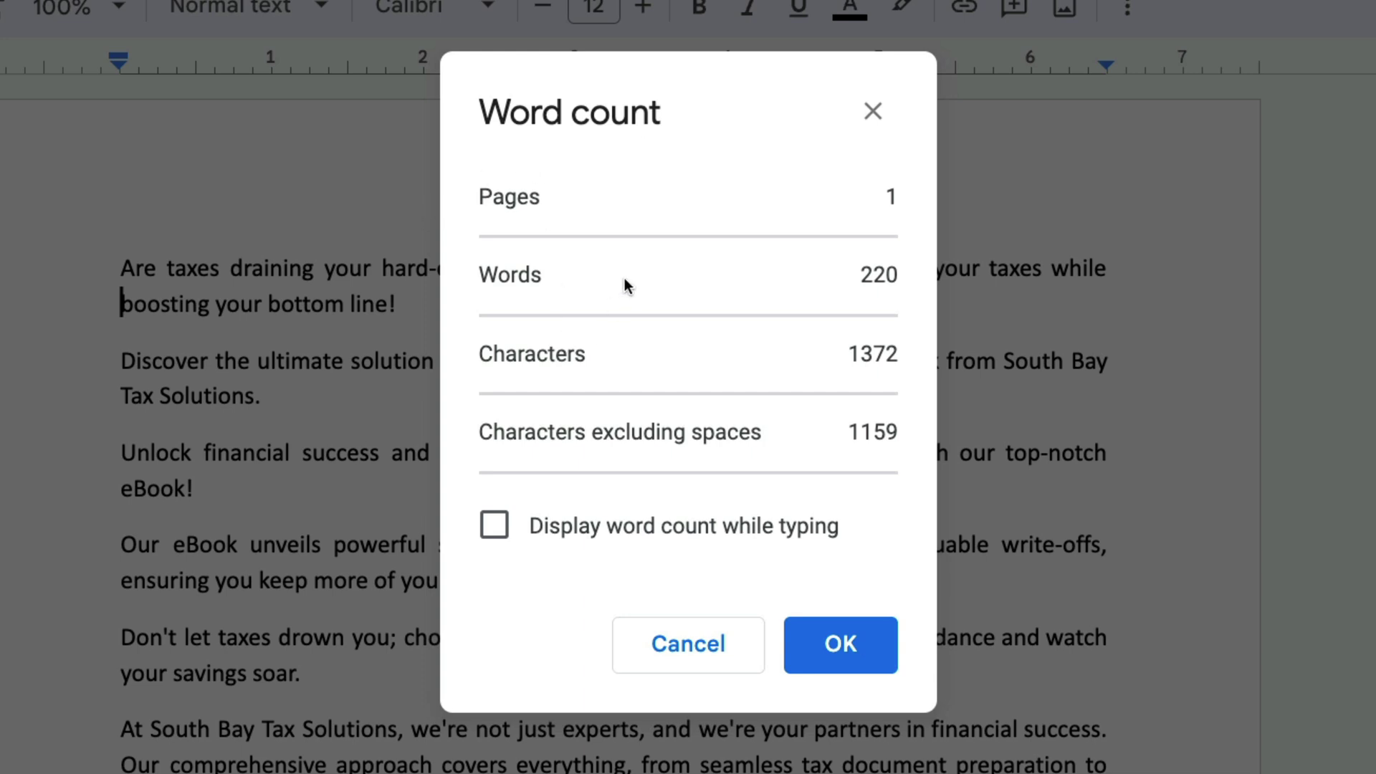
click(493, 525)
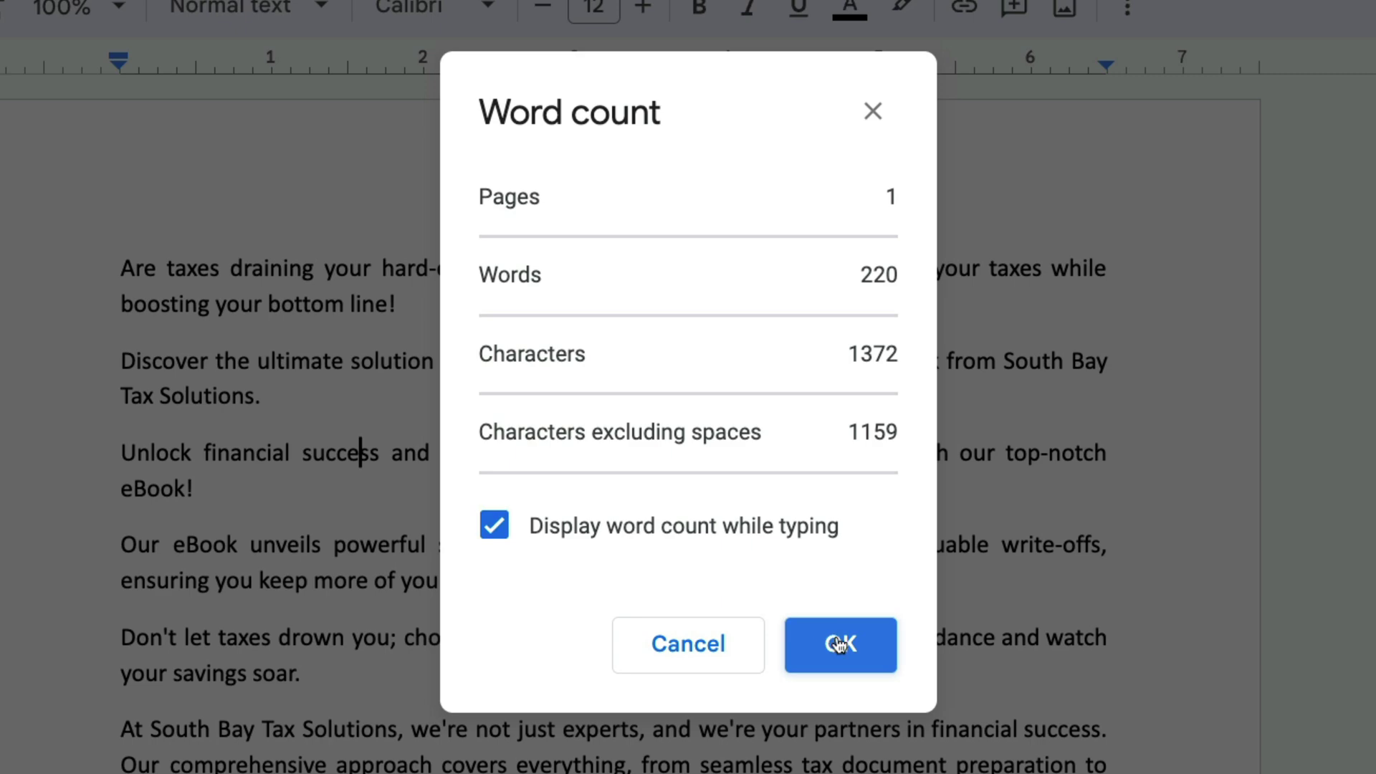
click(864, 657)
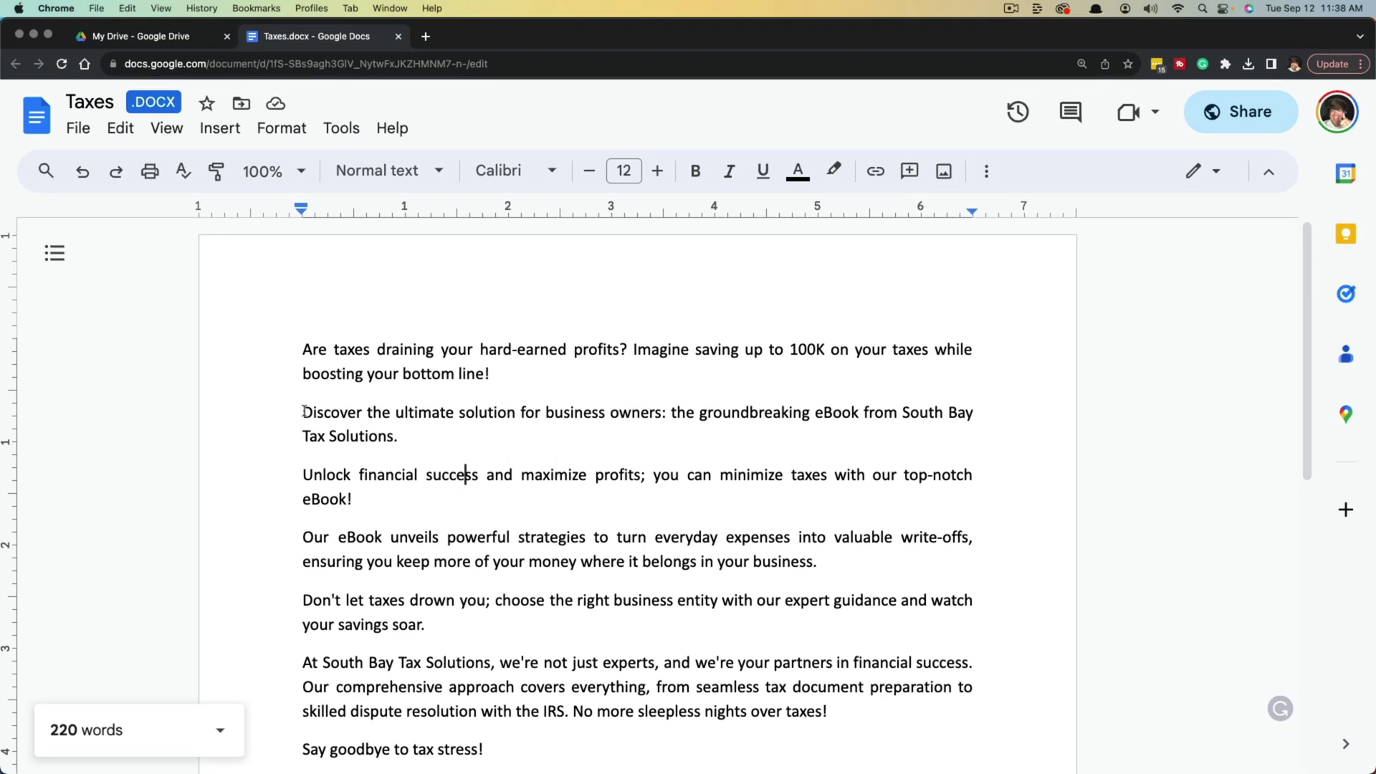
Step: Check the live word count for the Discover (15) and Our eBook (25) paragraphs, then deselect
drag(305, 412, 406, 434)
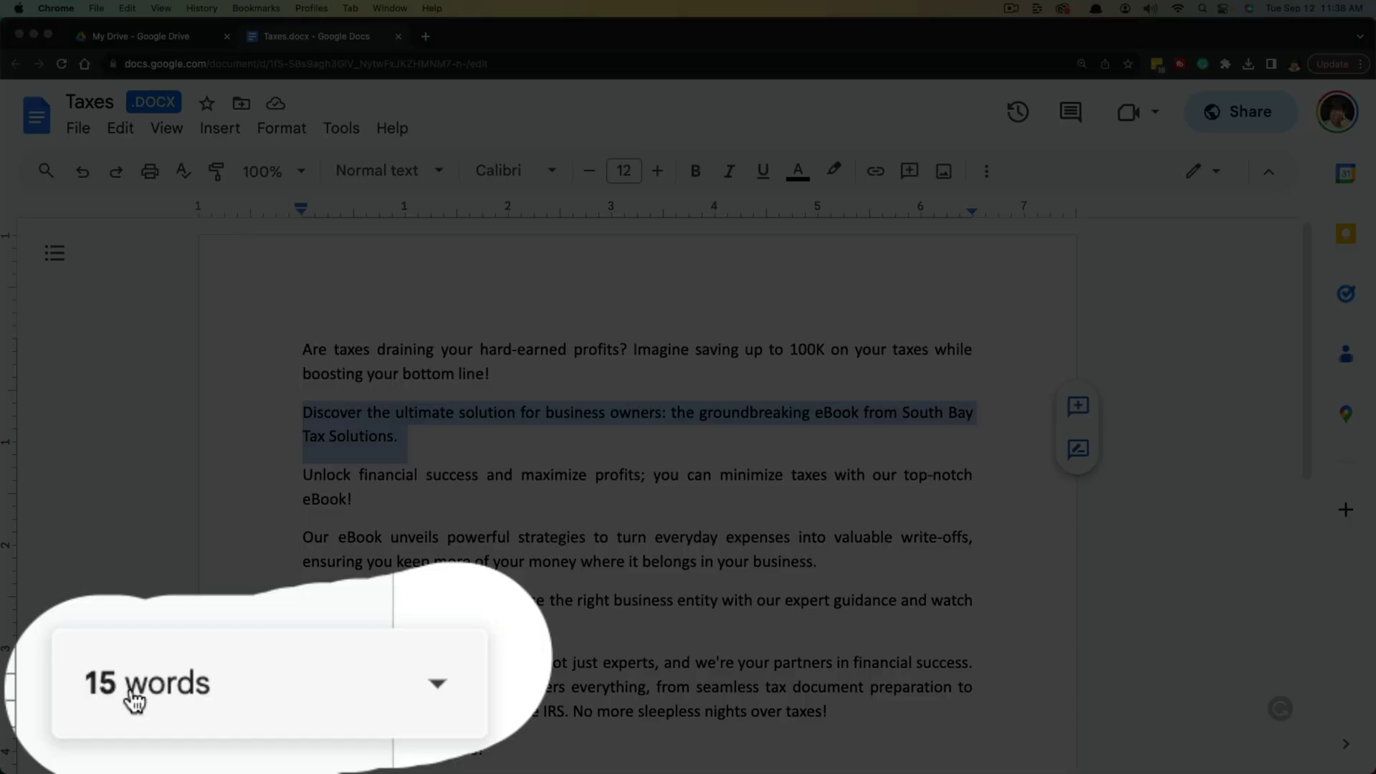
drag(304, 537, 843, 561)
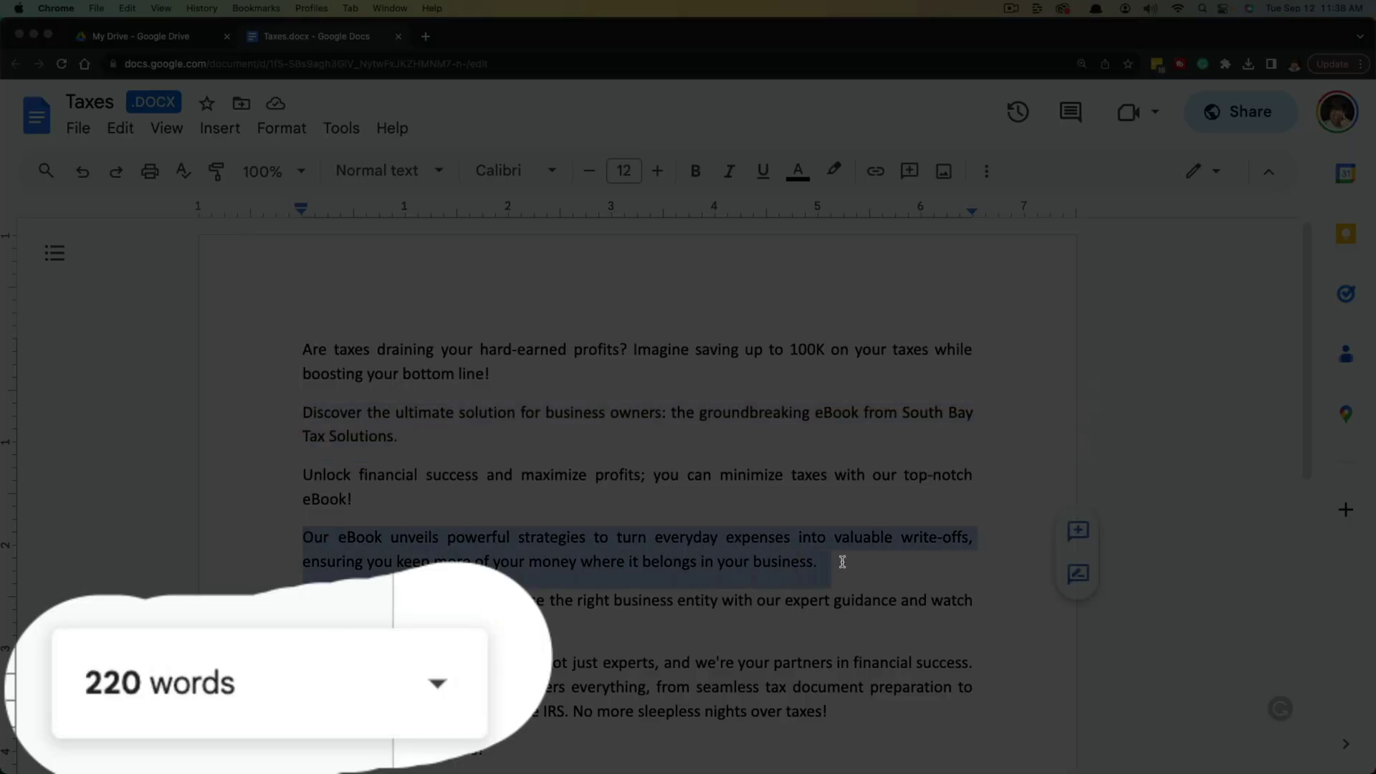
click(193, 731)
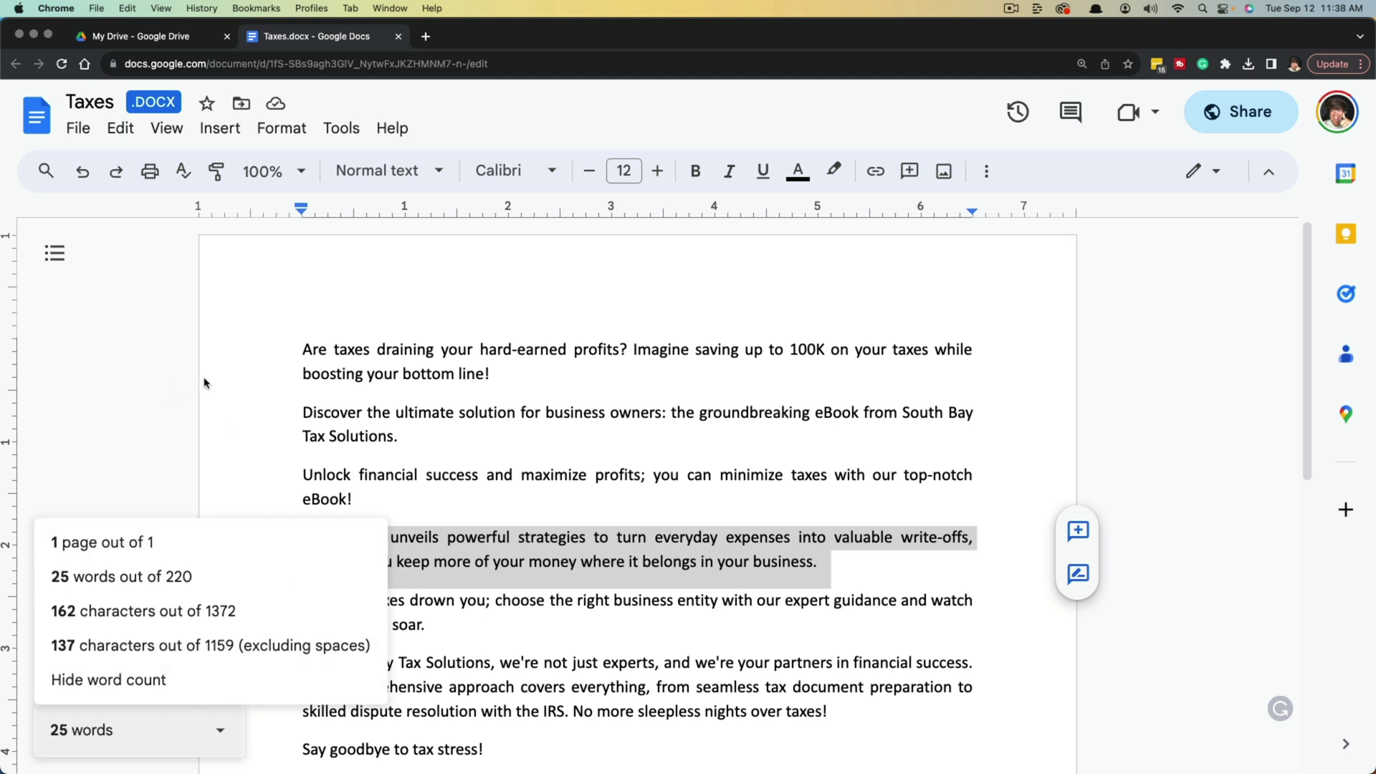
click(240, 375)
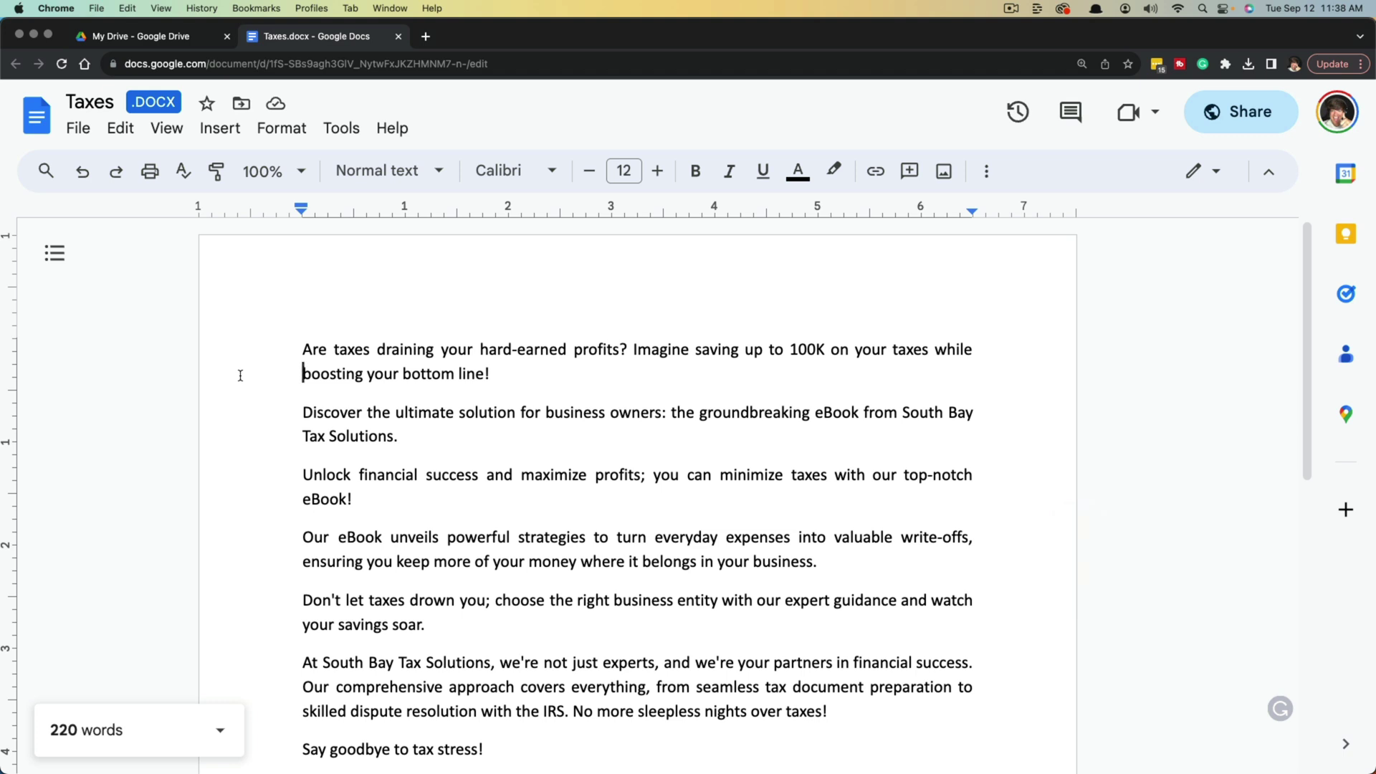